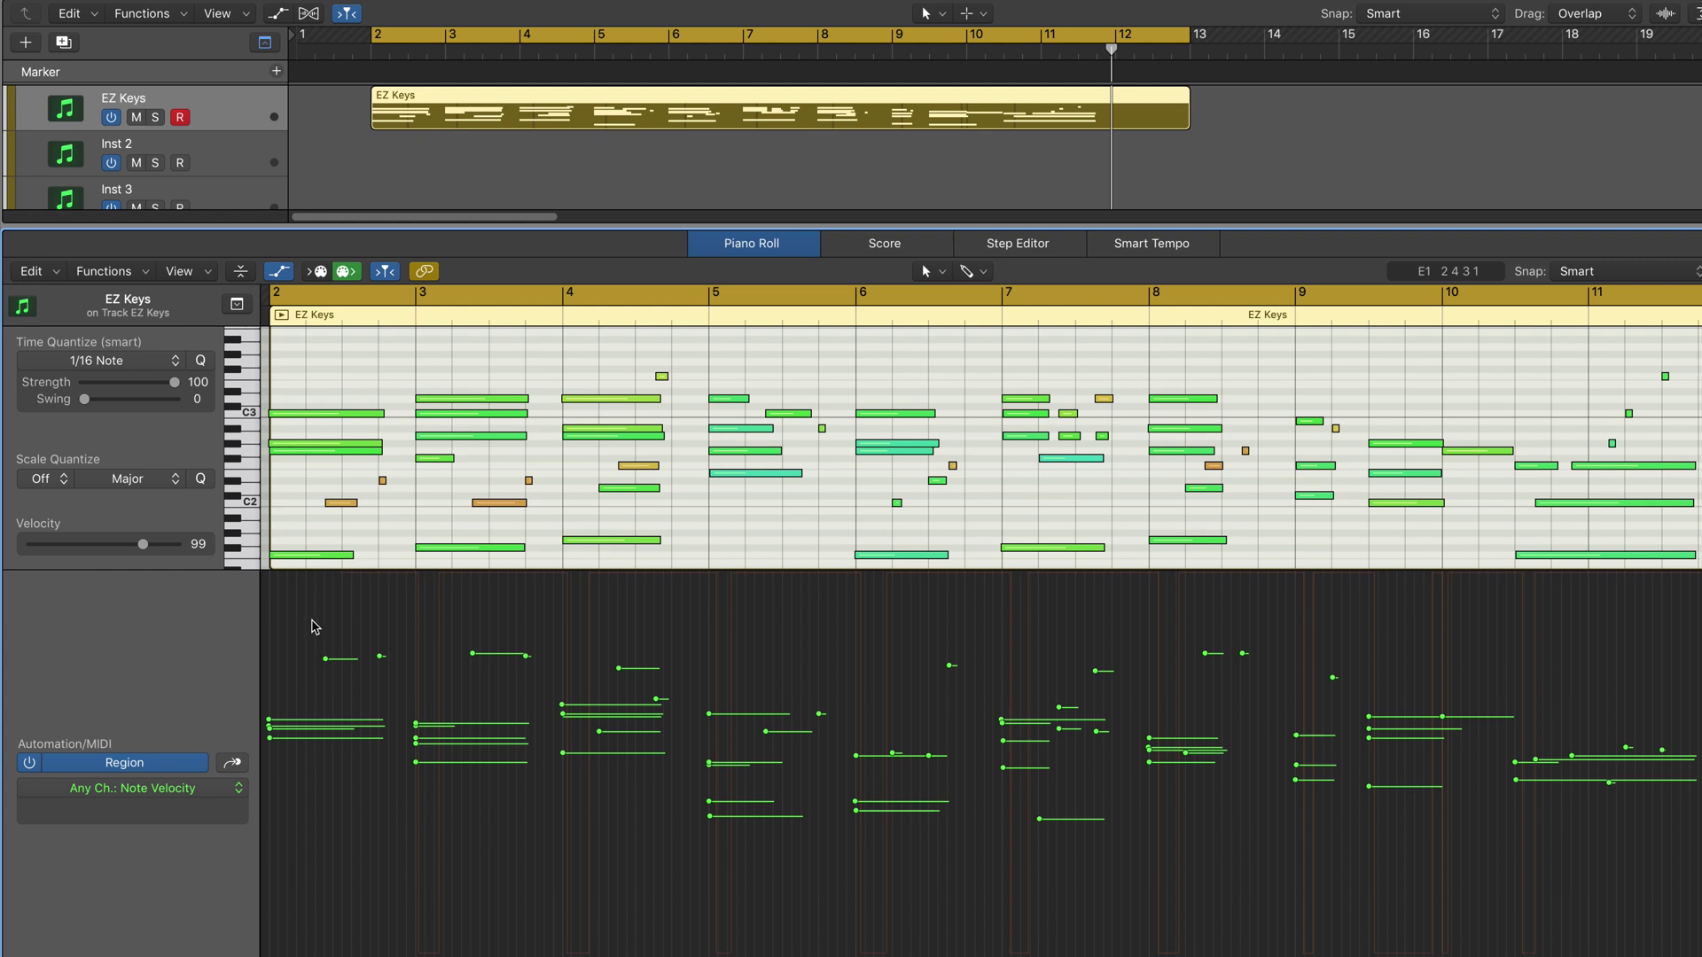
# Play the region, undo a trial velocity reshape across bars 2–5, and select notes by velocity
pyautogui.press('space')
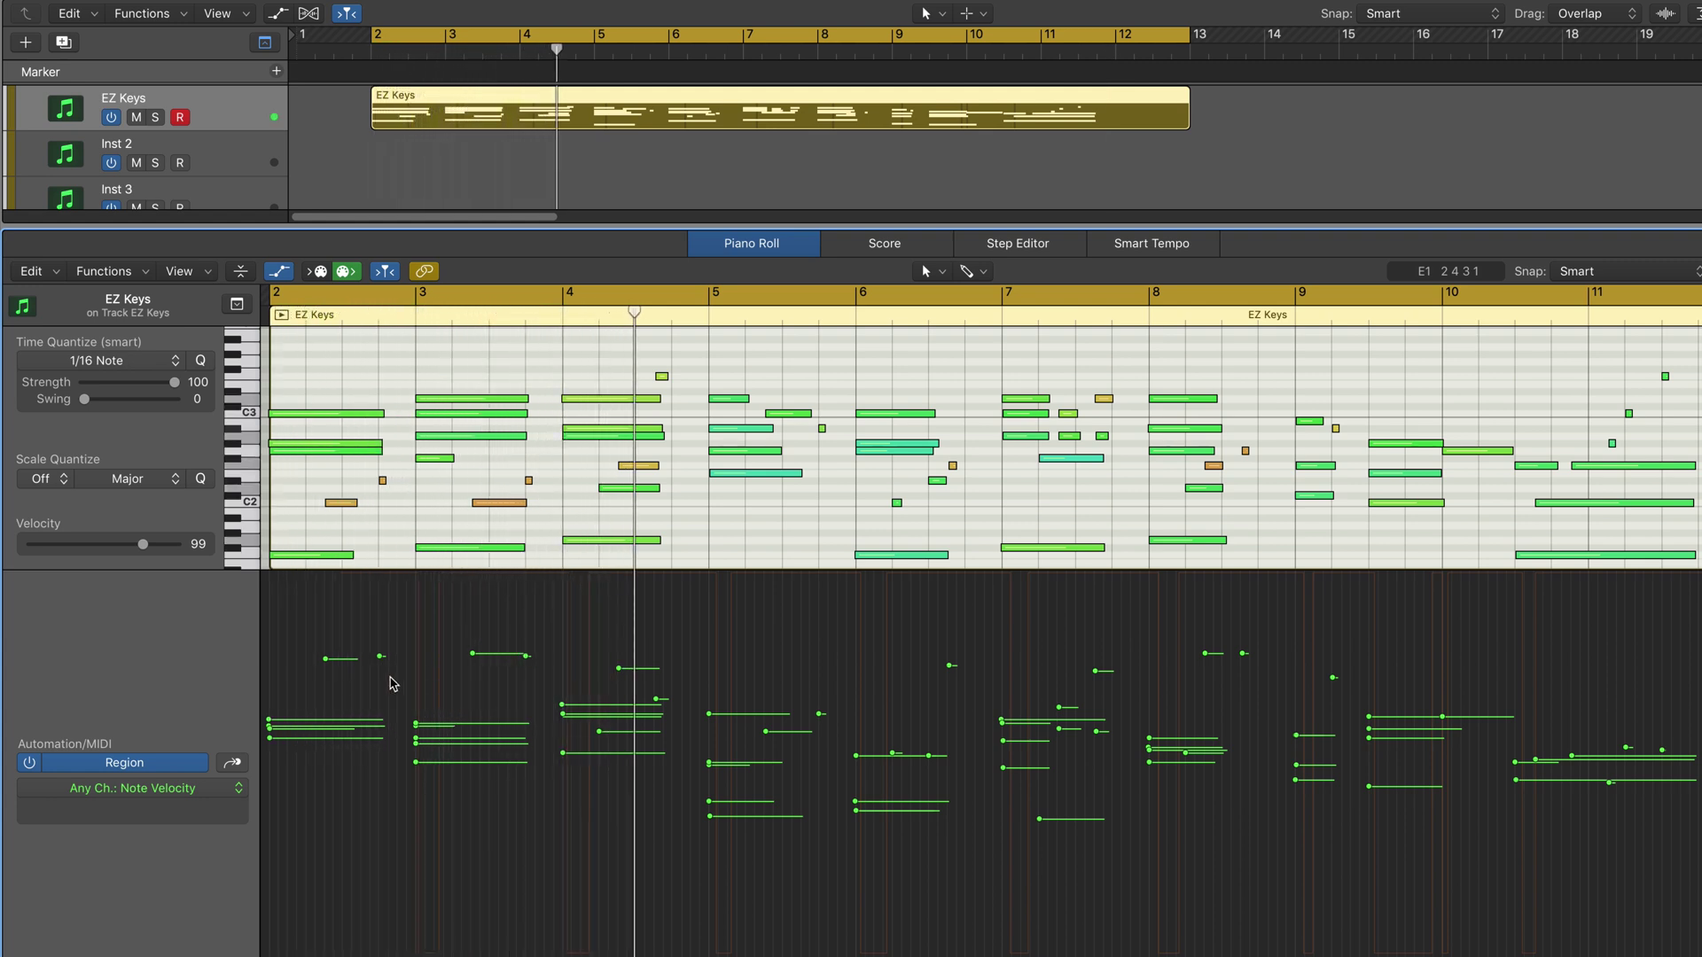
pyautogui.press('space')
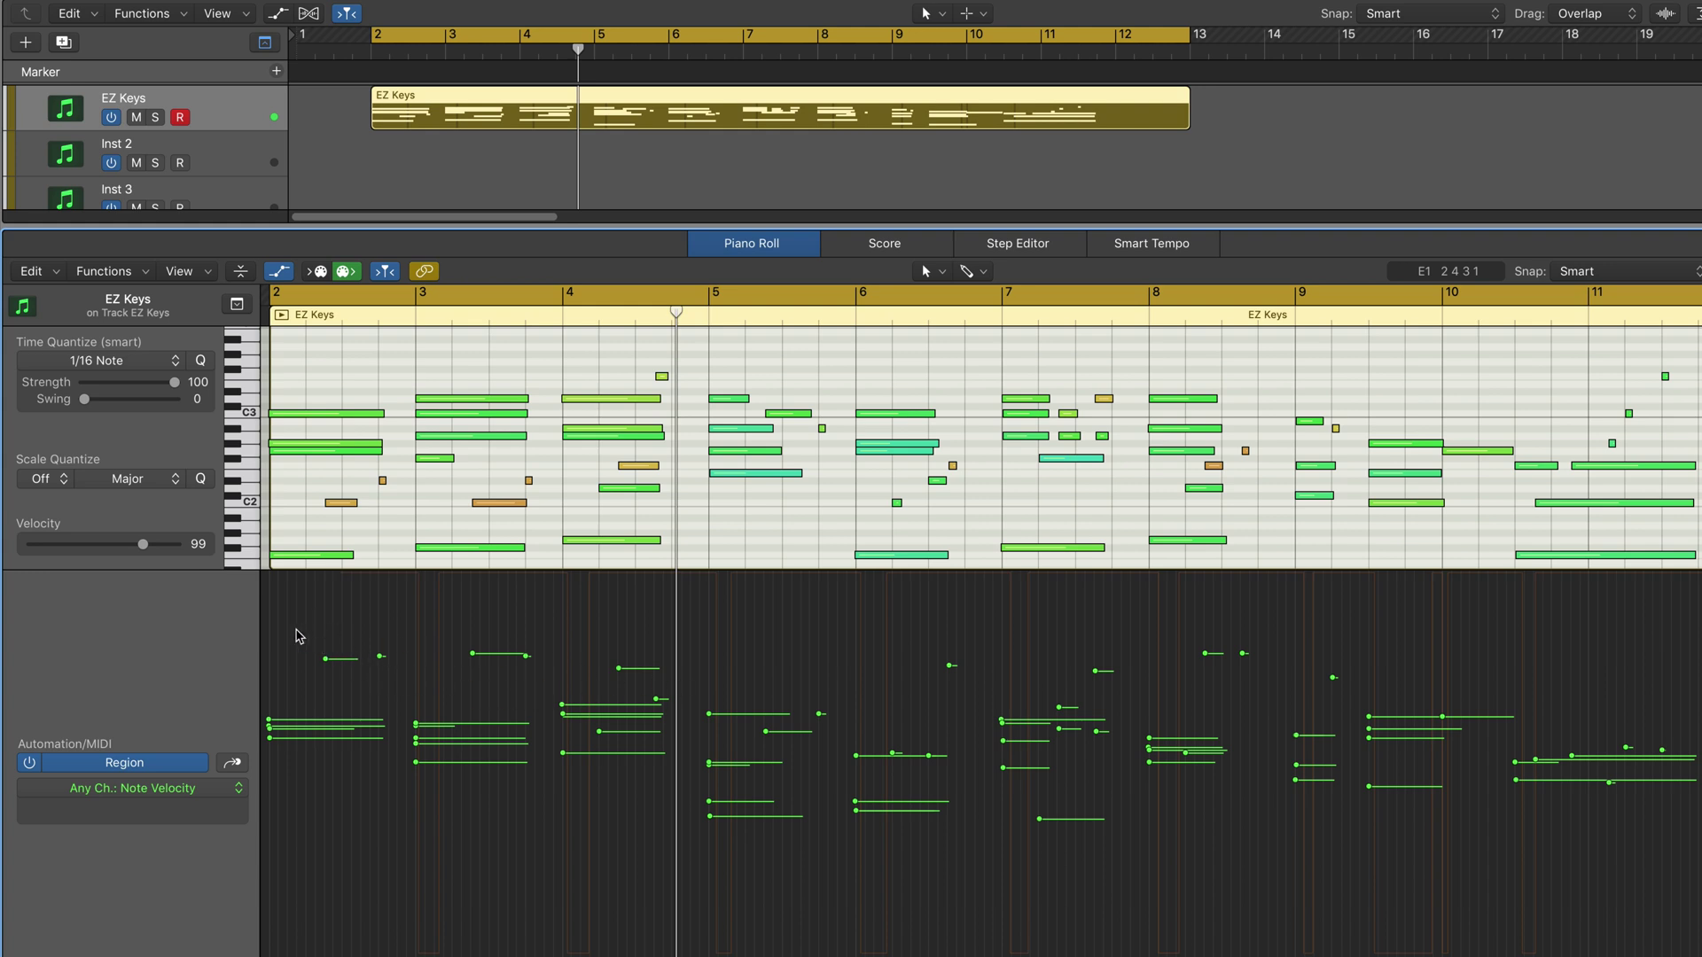
pyautogui.moveTo(302, 630); pyautogui.dragTo(723, 766)
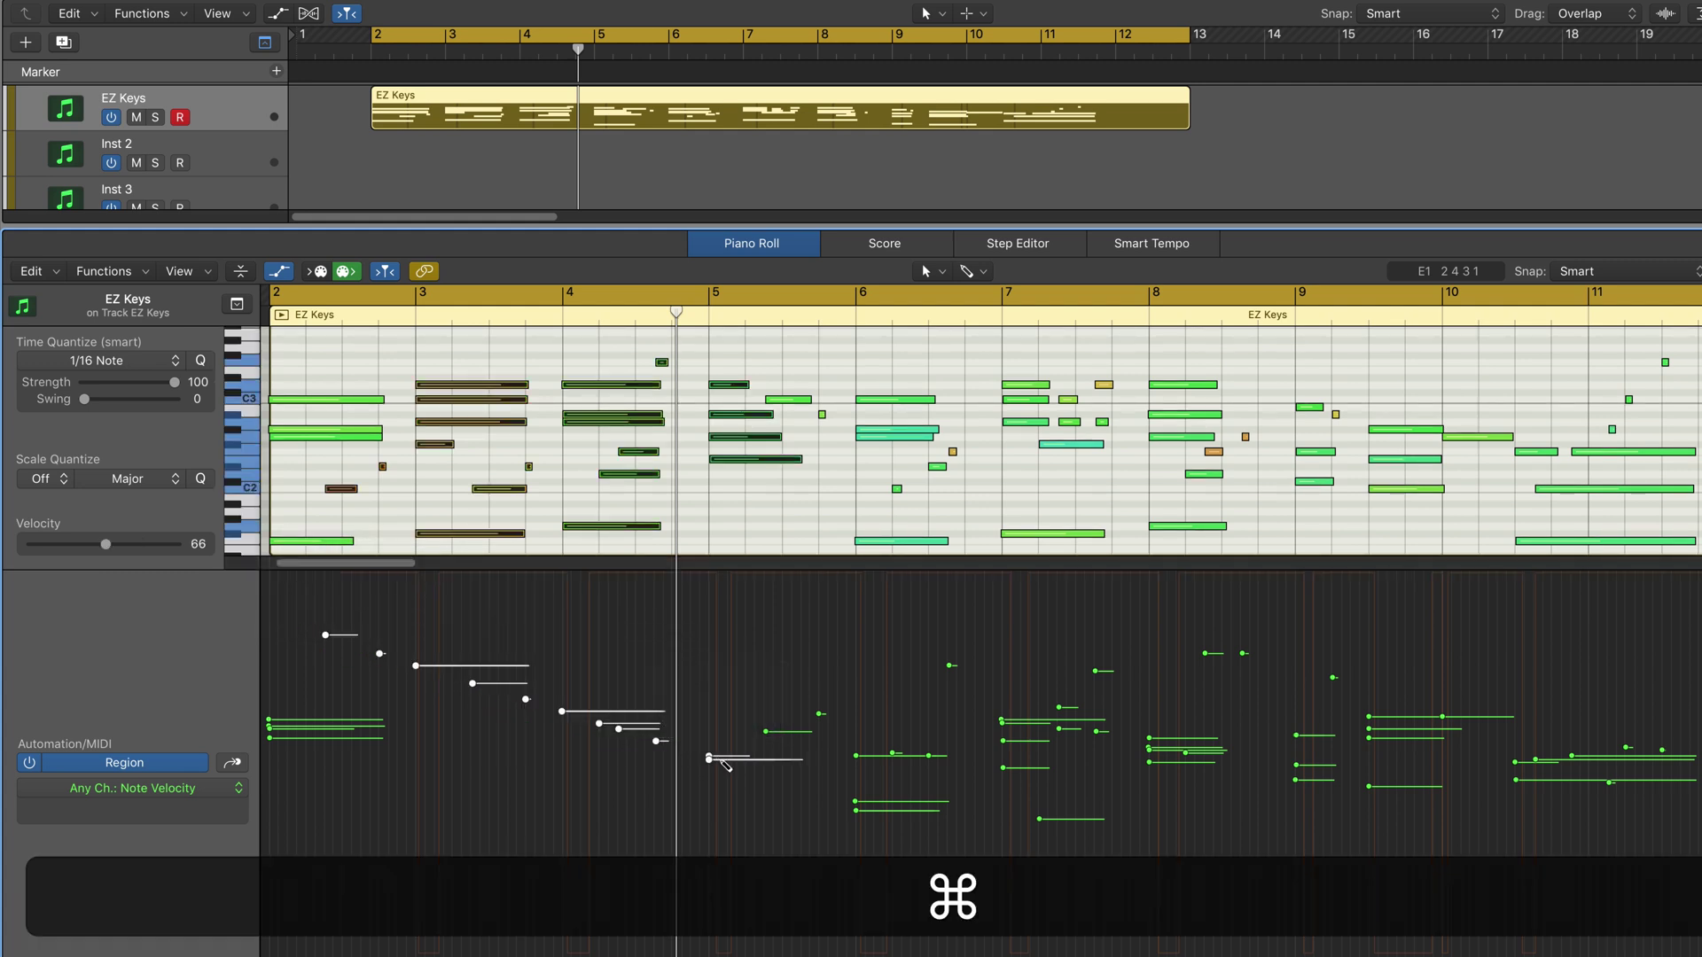
pyautogui.press('super+z')
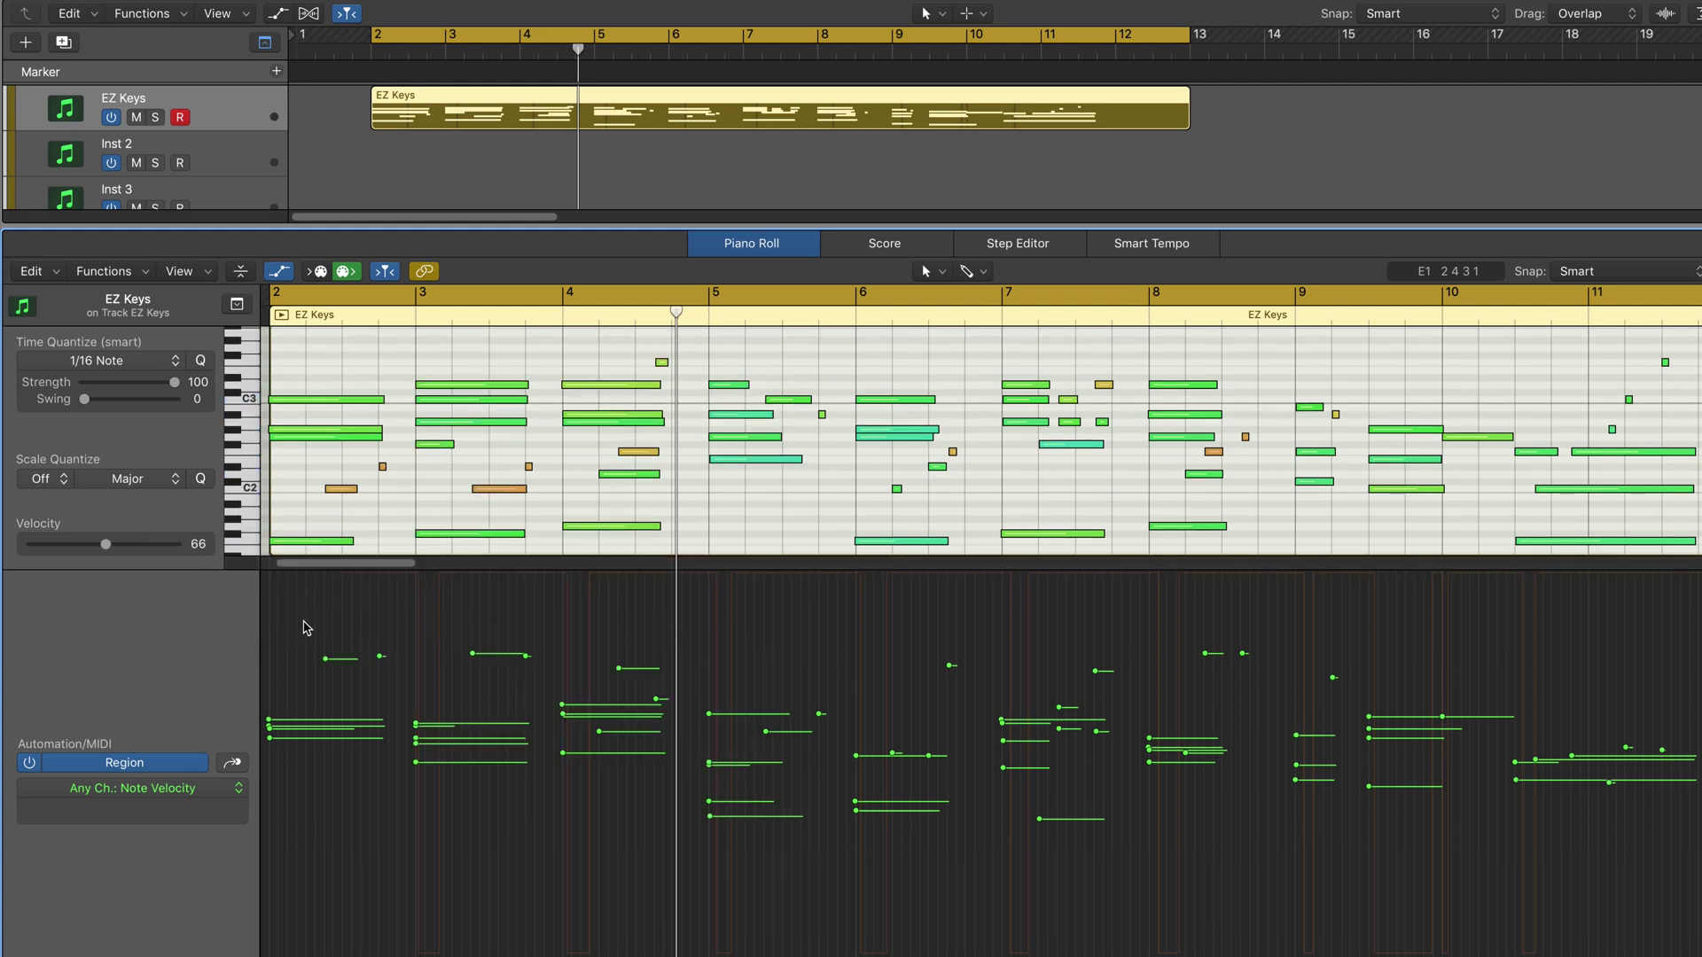
pyautogui.moveTo(303, 627); pyautogui.dragTo(678, 683)
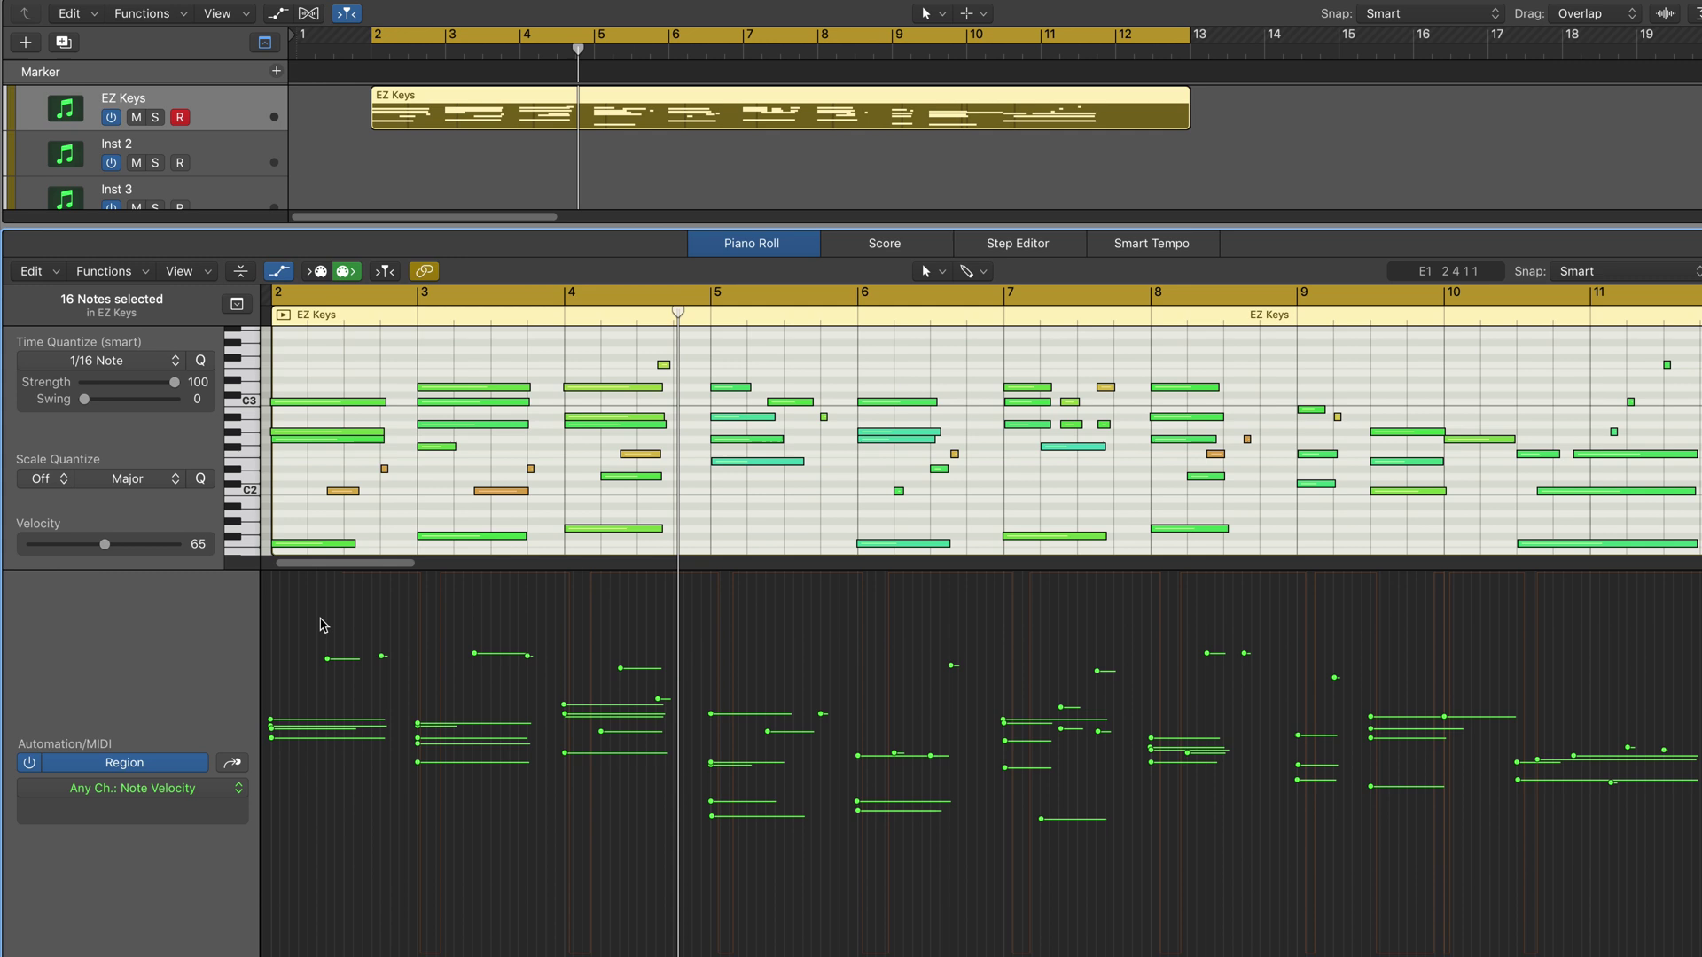
# Raise the five loudest notes in bars 2–4 to velocity 112 and play back
pyautogui.press('shift')
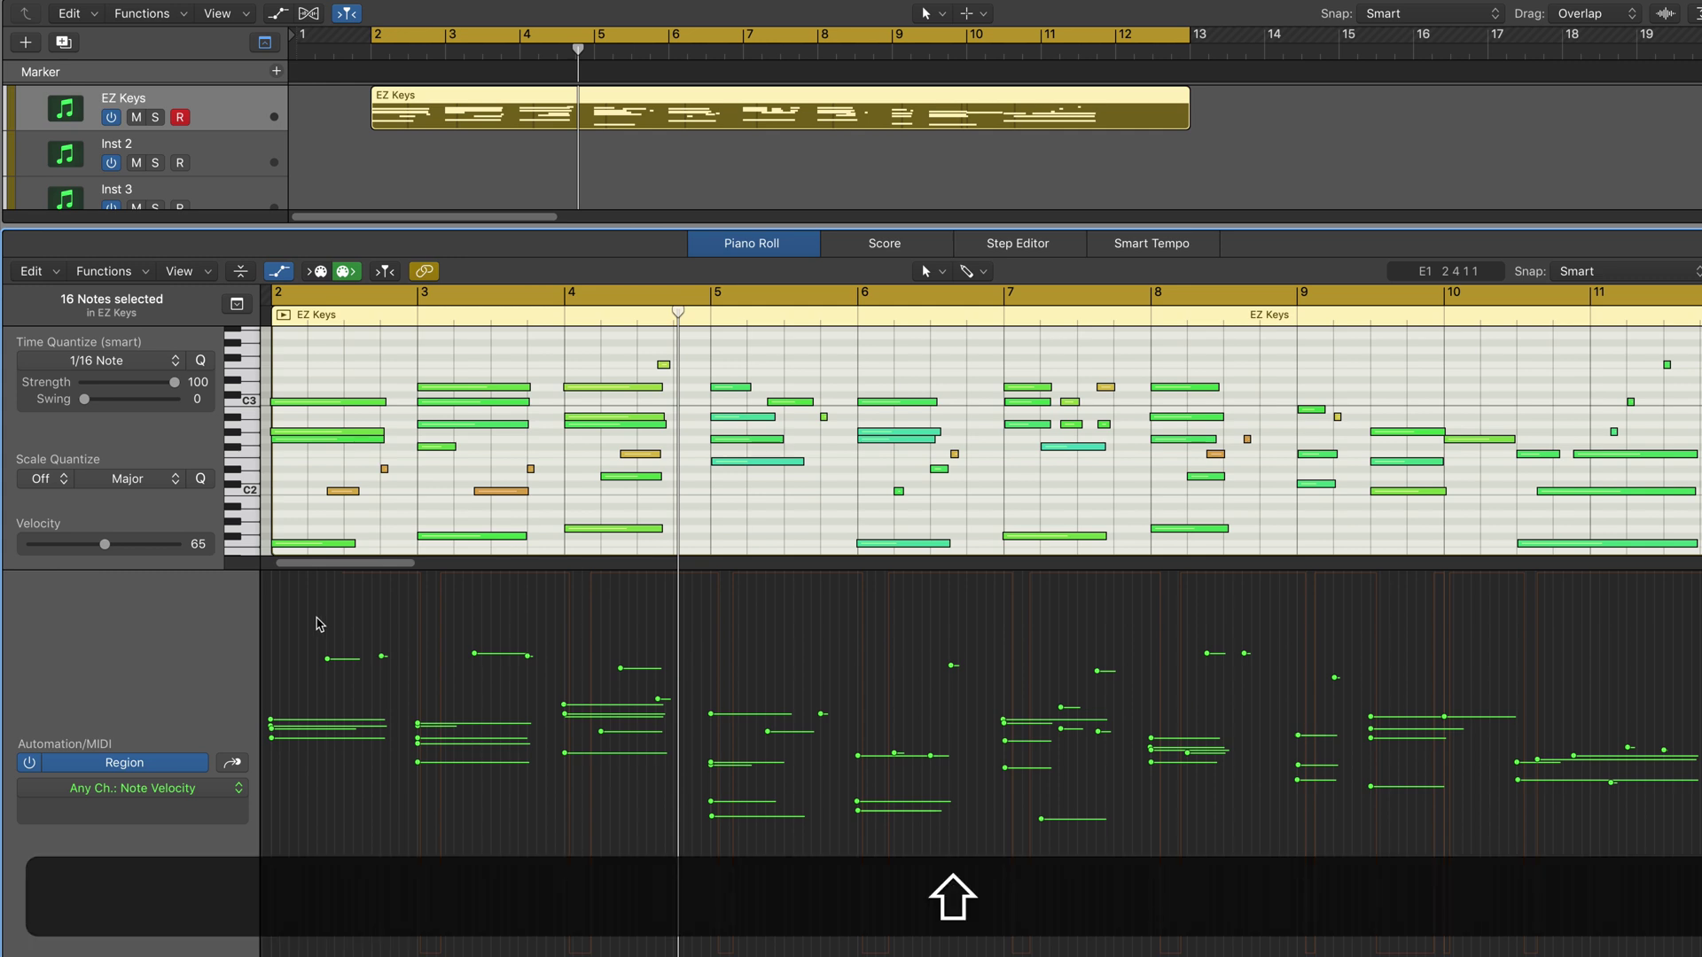
pyautogui.moveTo(317, 624); pyautogui.dragTo(686, 691)
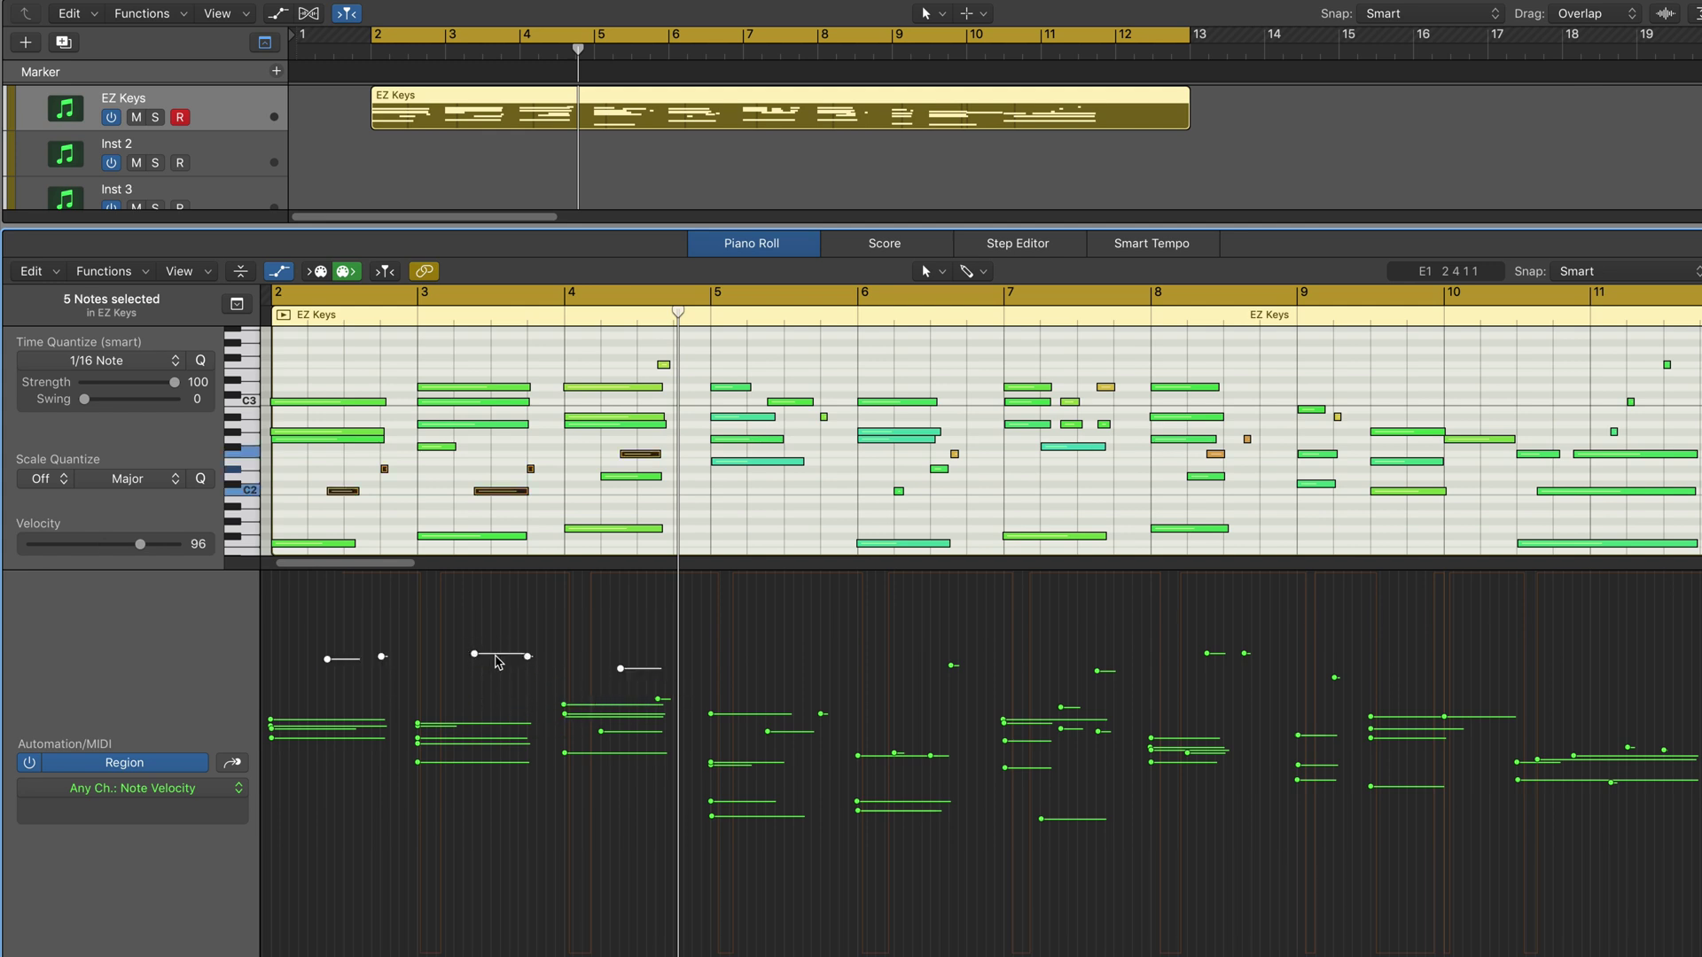
pyautogui.moveTo(507, 659); pyautogui.dragTo(508, 624)
pyautogui.press('space')
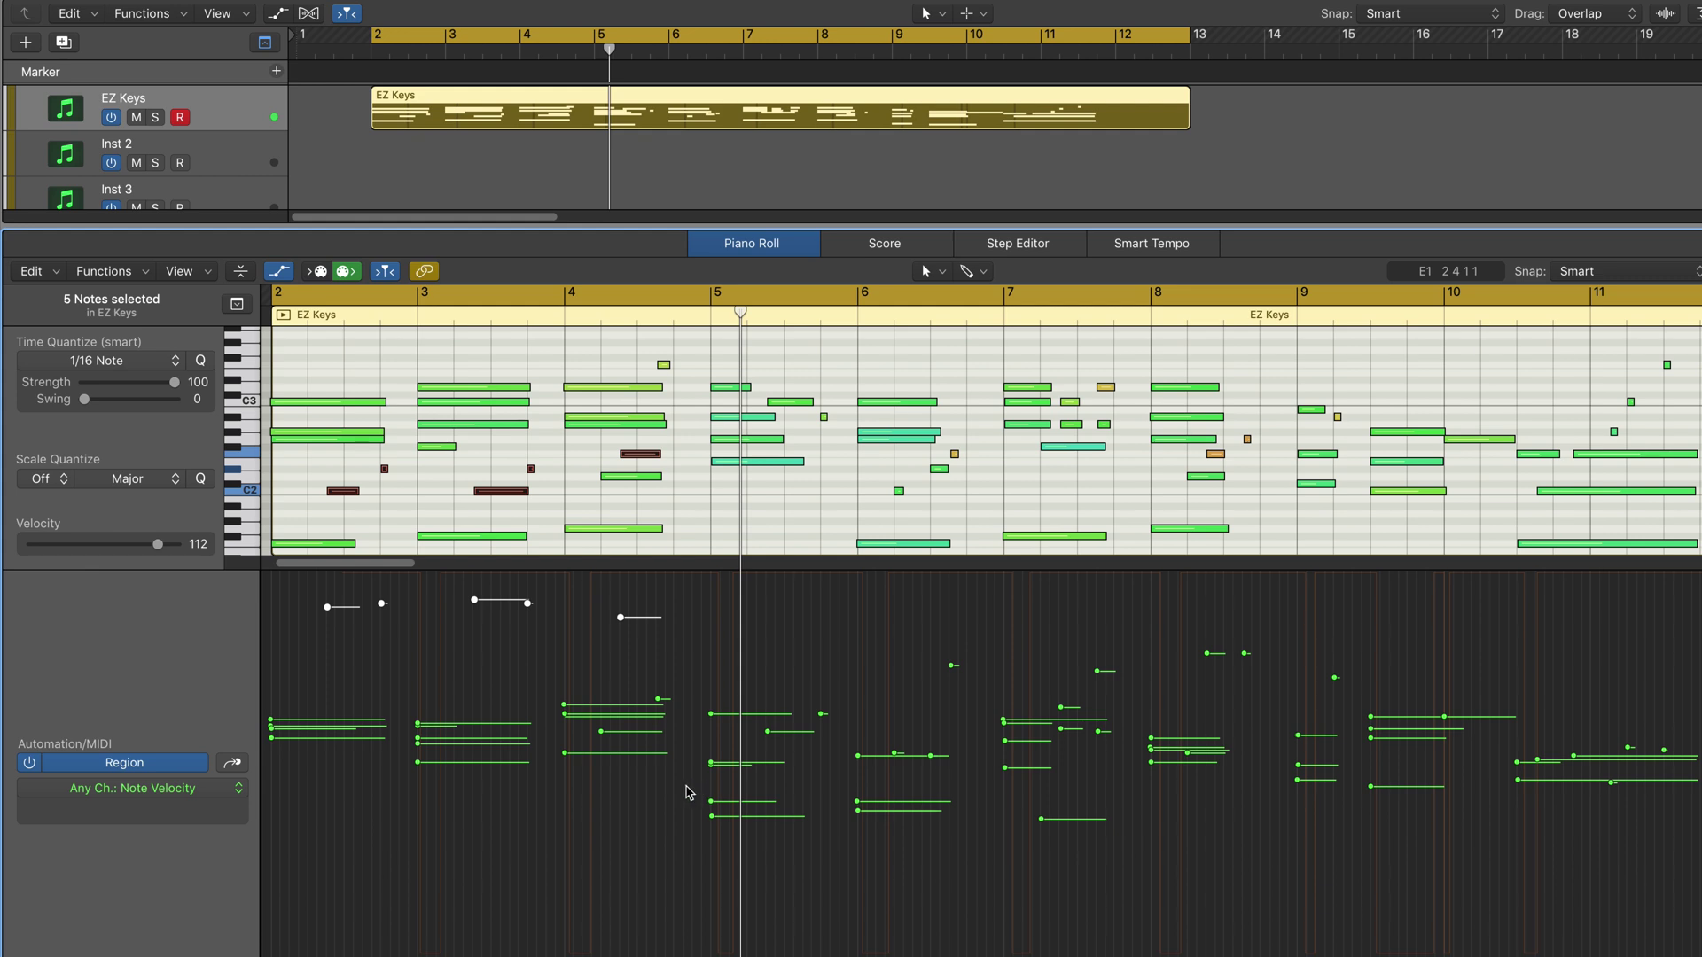
# Drop the six quiet notes in bars 5–7 to velocity 21, then play and stop
pyautogui.press('shift')
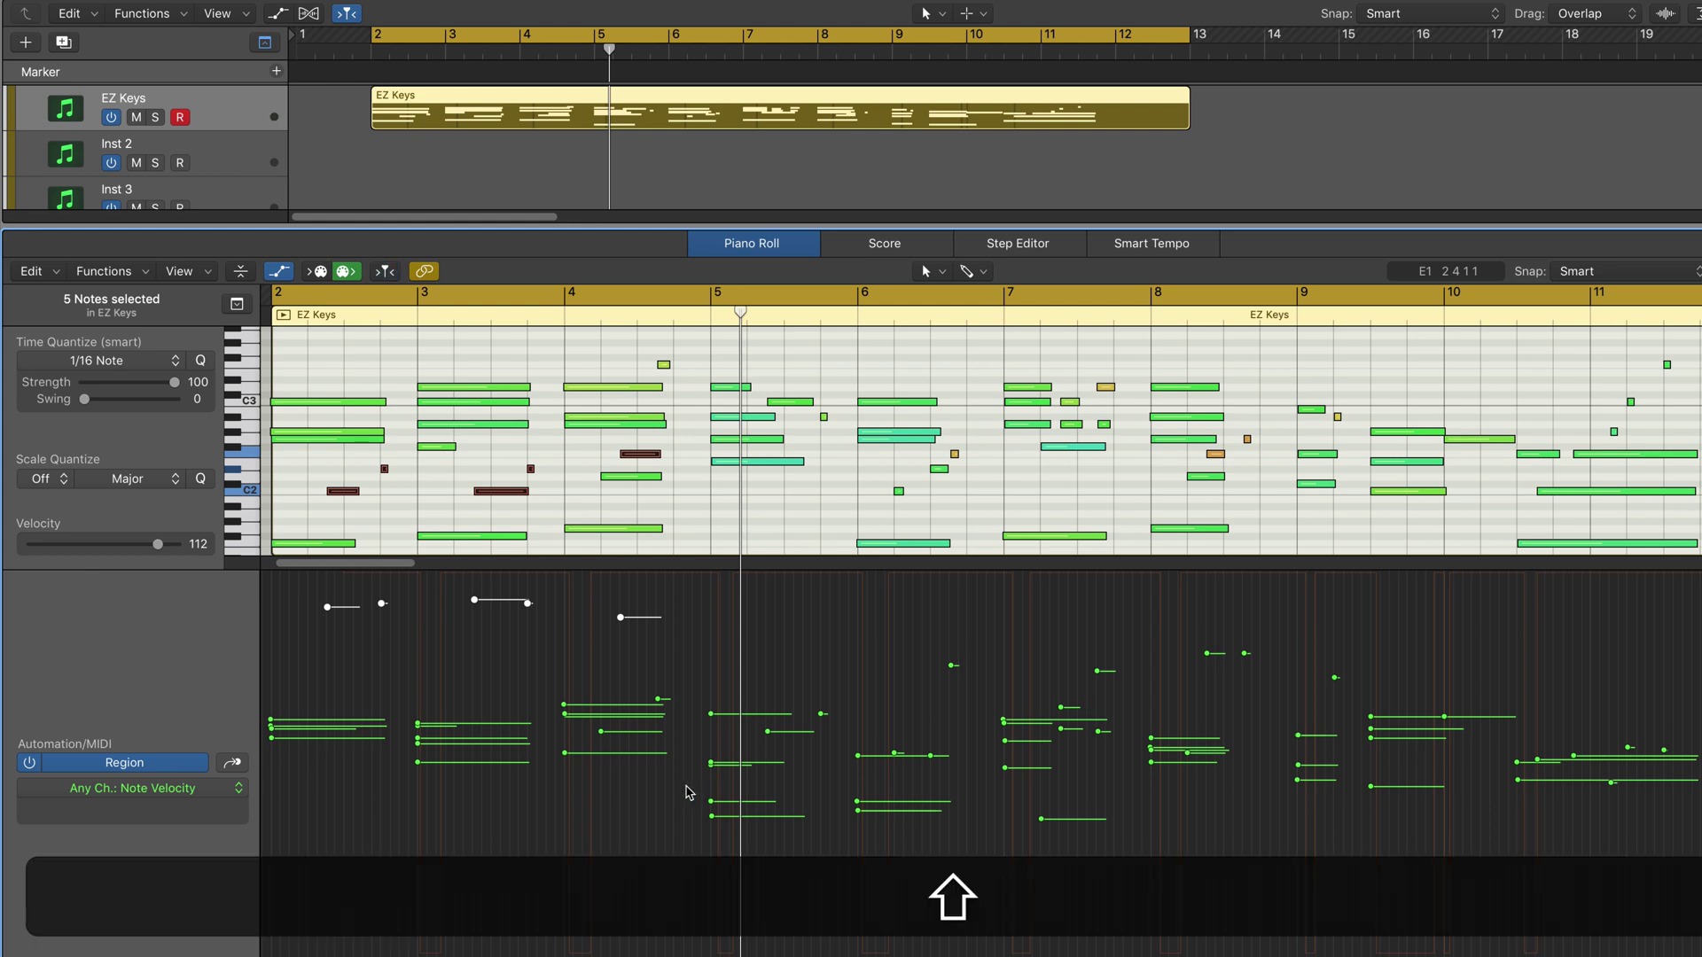
pyautogui.moveTo(689, 793); pyautogui.dragTo(1125, 862)
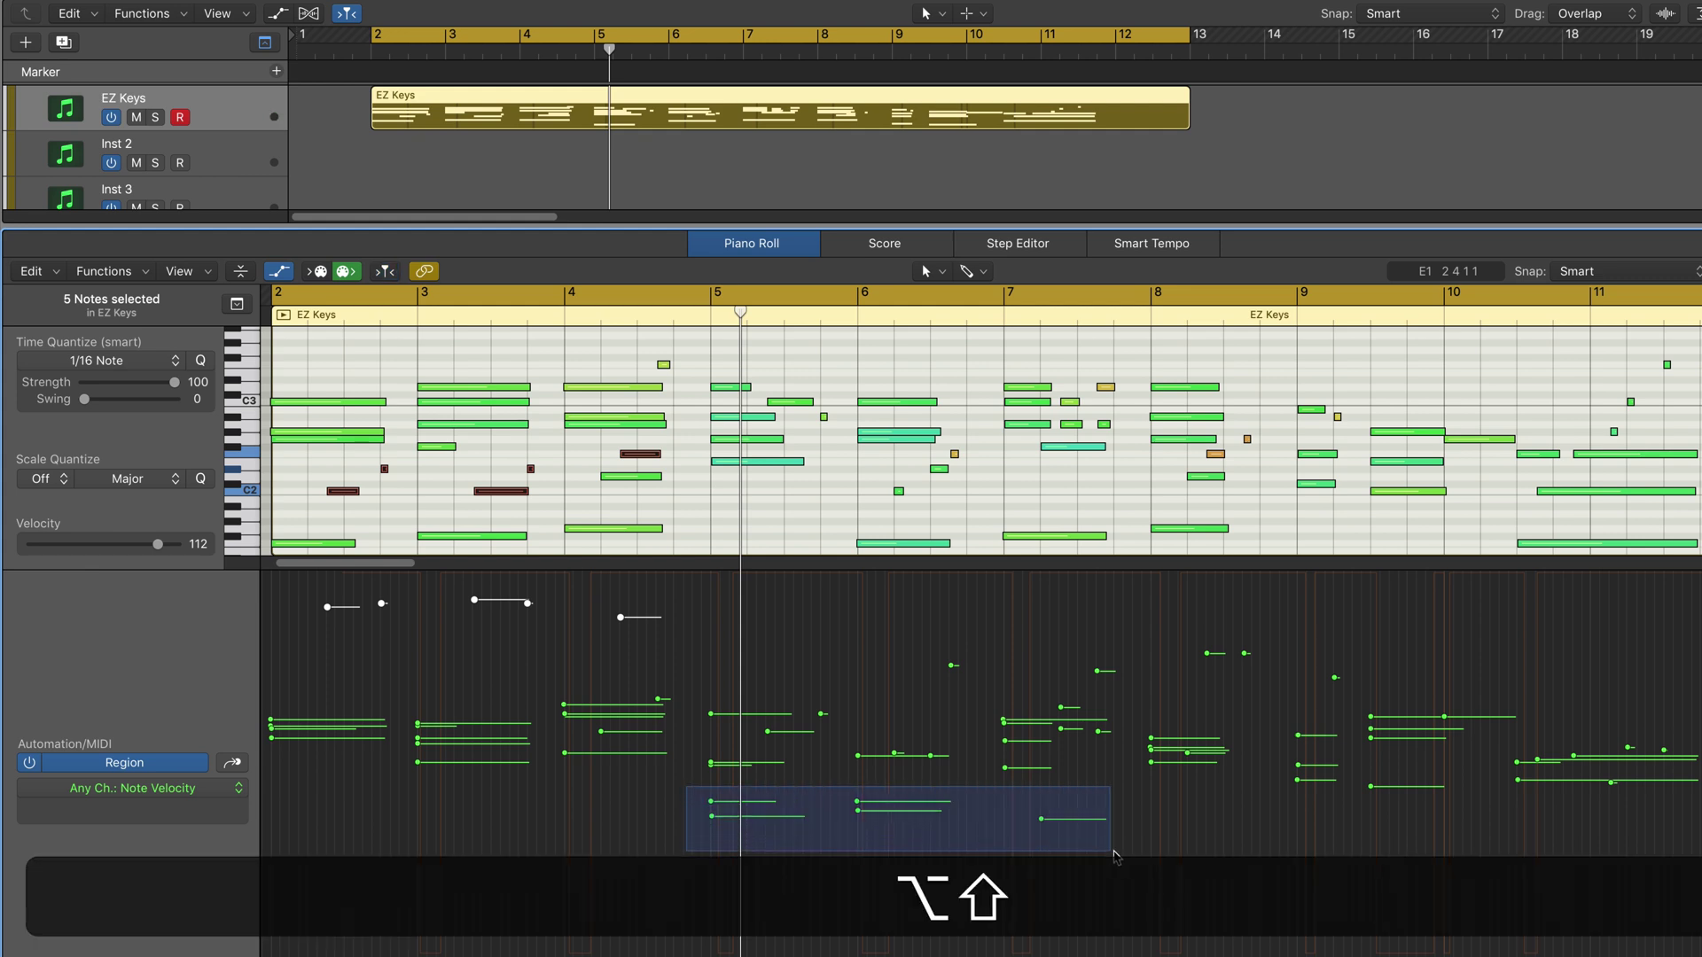
pyautogui.moveTo(858, 808); pyautogui.dragTo(857, 860)
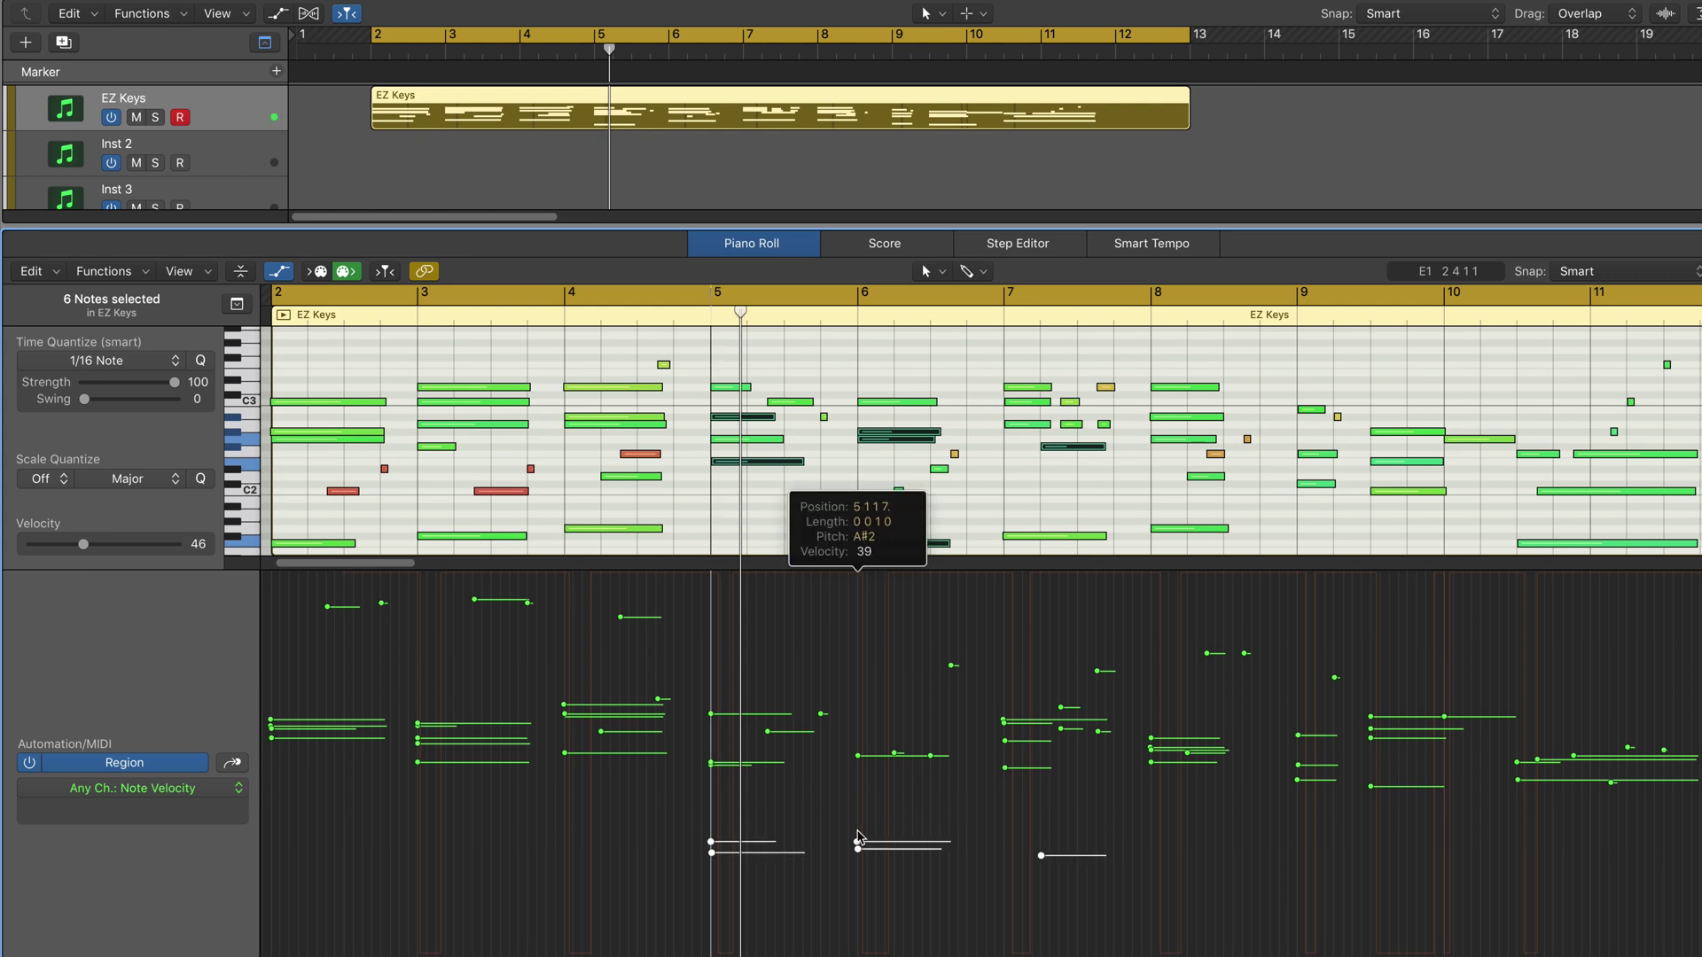
pyautogui.press('space')
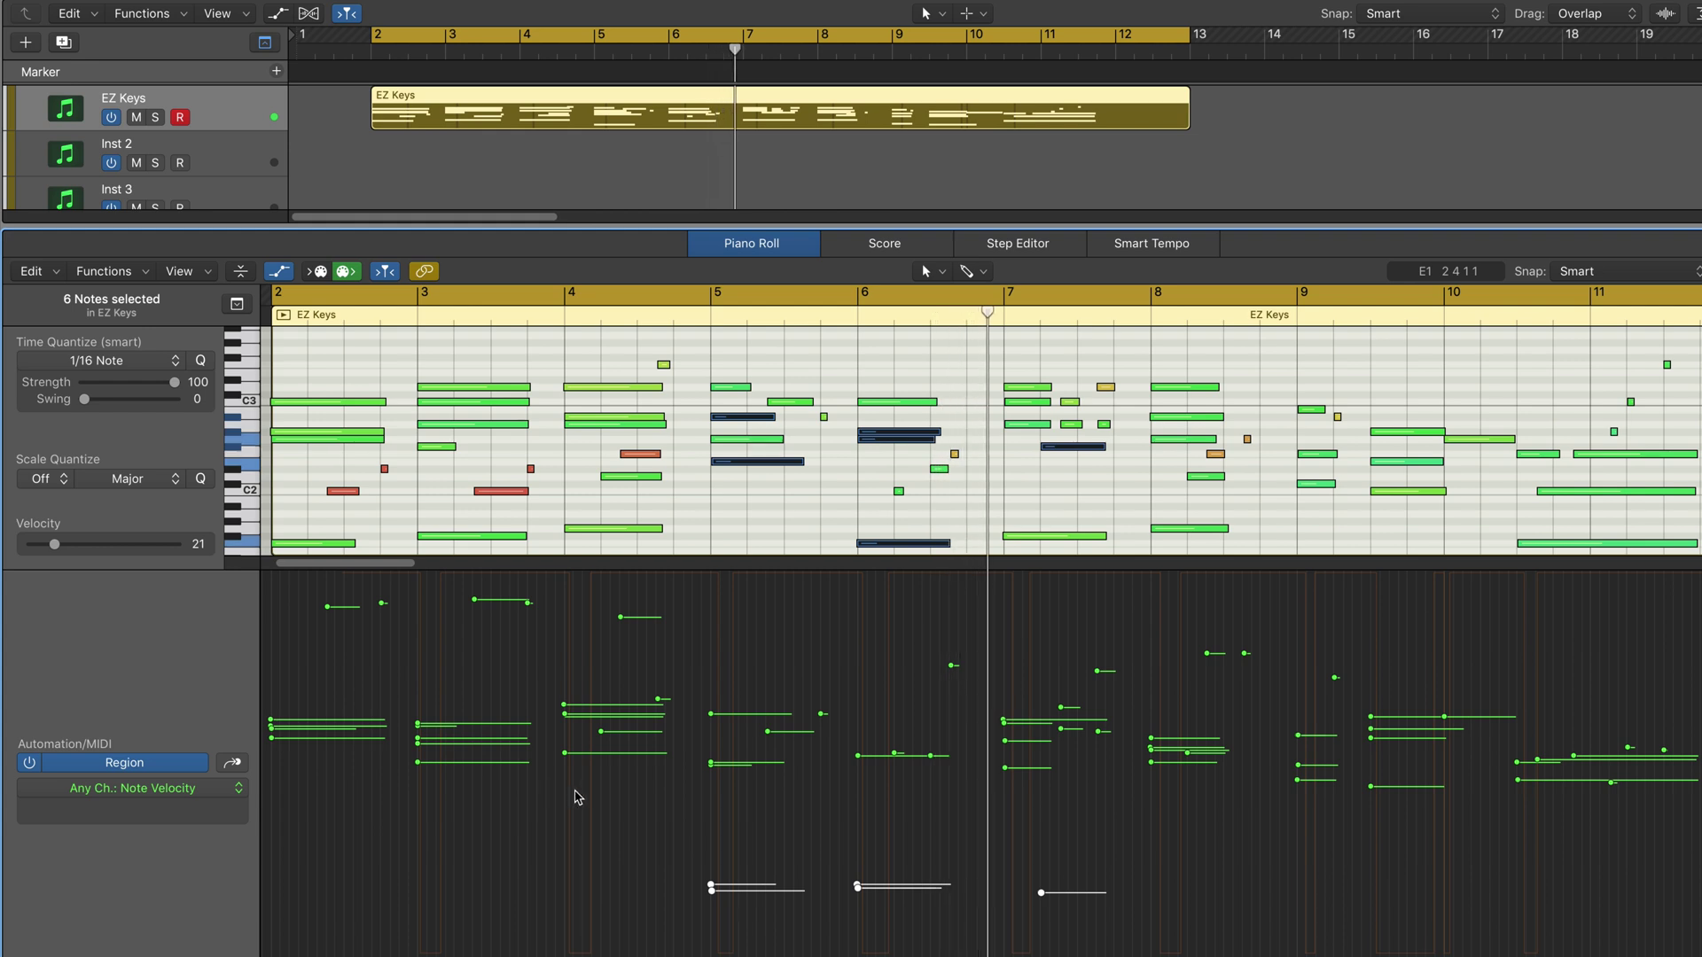
pyautogui.press('space')
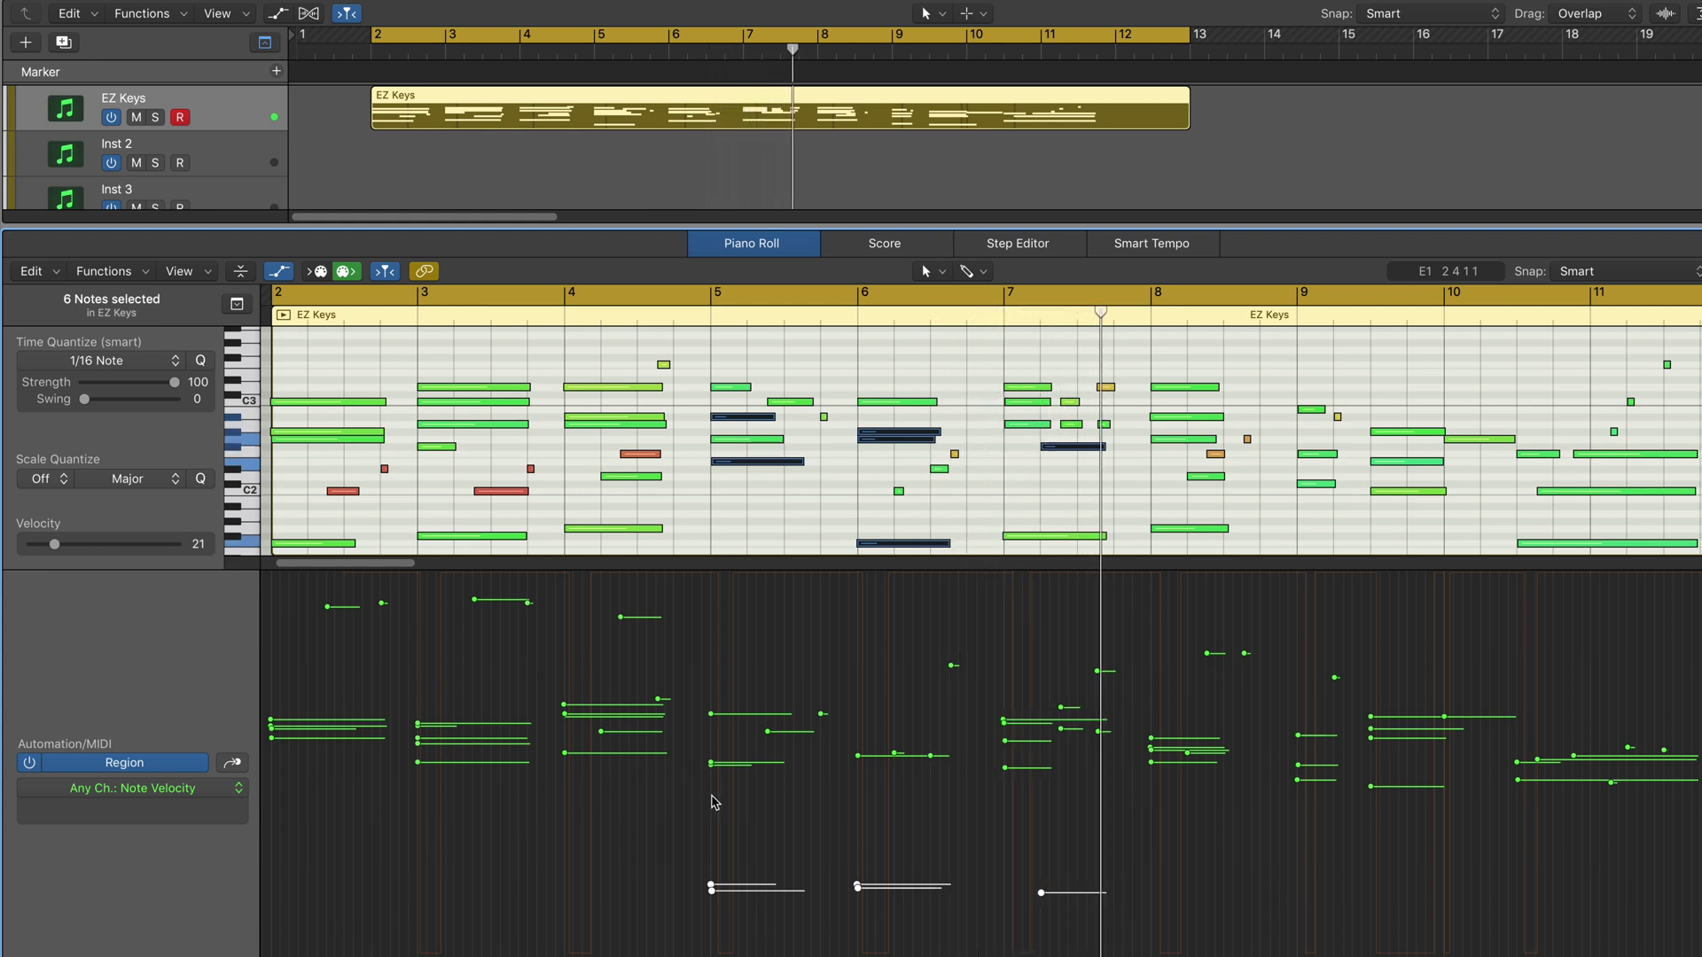